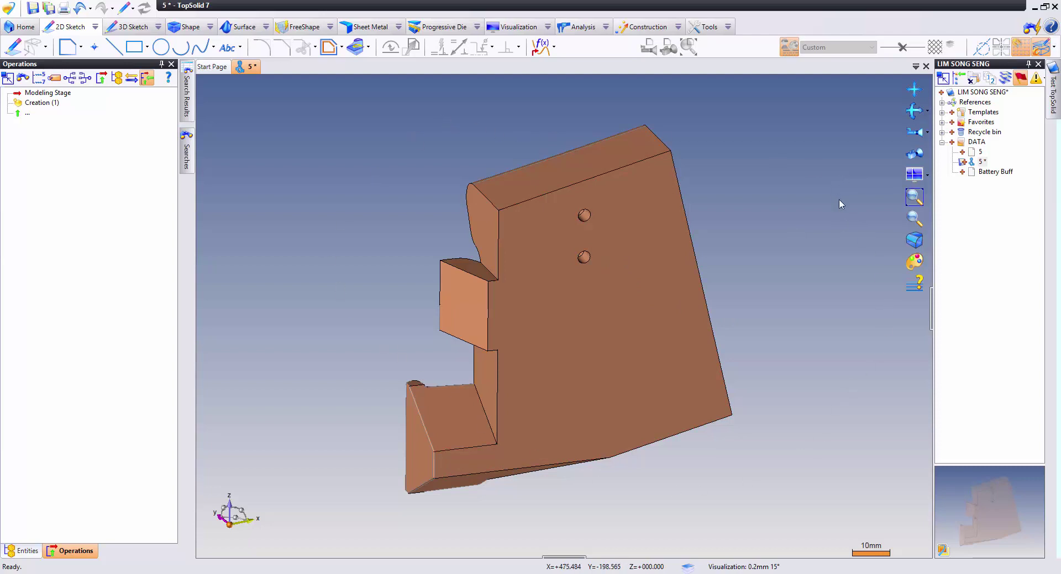
Switch between standard views, then look straight at the part's large flat face
{"action": "left_click", "coordinate": [919, 135]}
{"action": "left_click", "coordinate": [903, 151]}
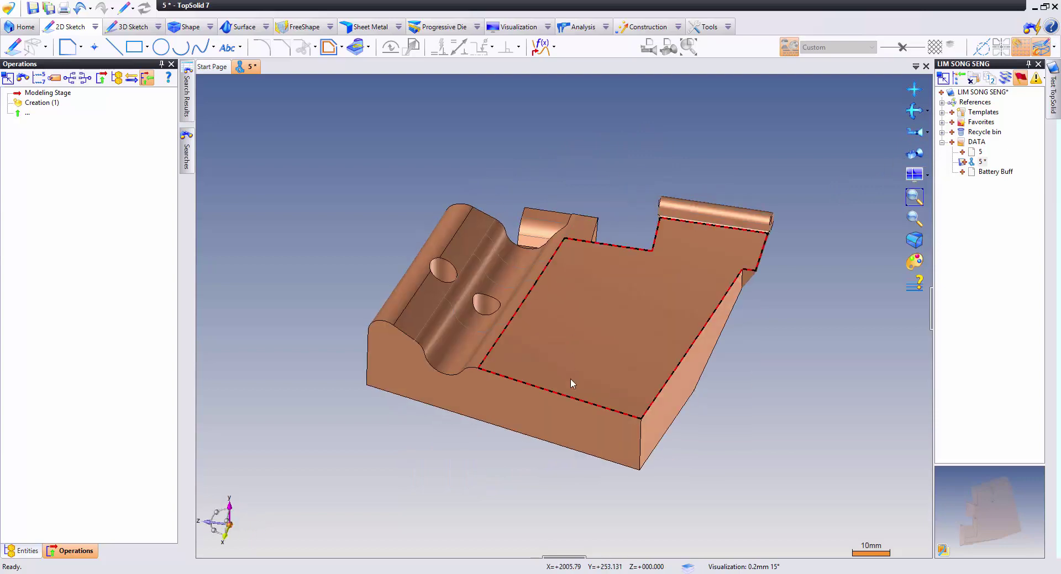
{"action": "right_click", "coordinate": [552, 417]}
{"action": "left_click", "coordinate": [599, 436]}
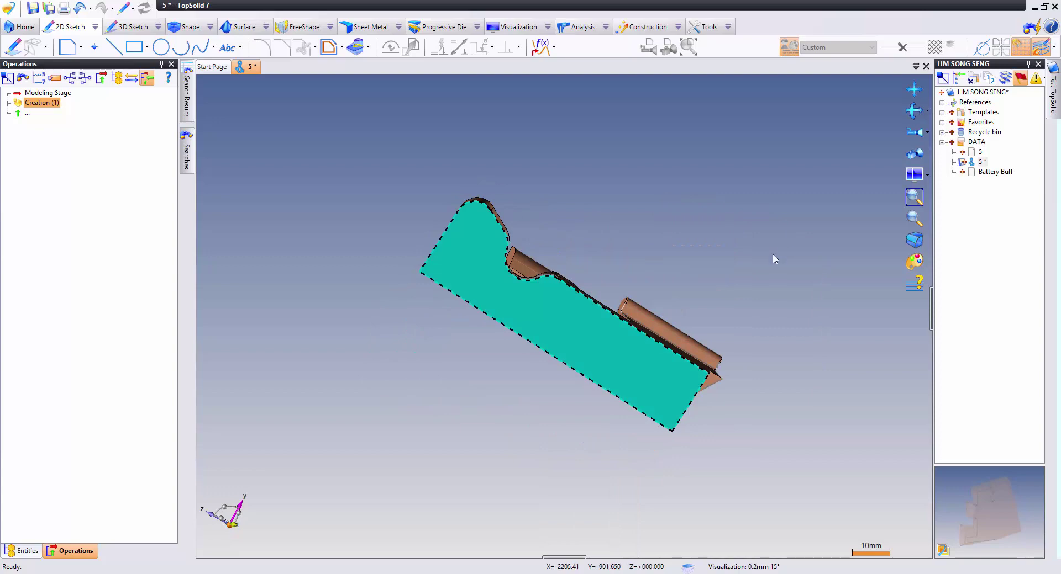
Step the view through front, side and oblique orientations with the arrow keys
{"action": "key", "text": "Home"}
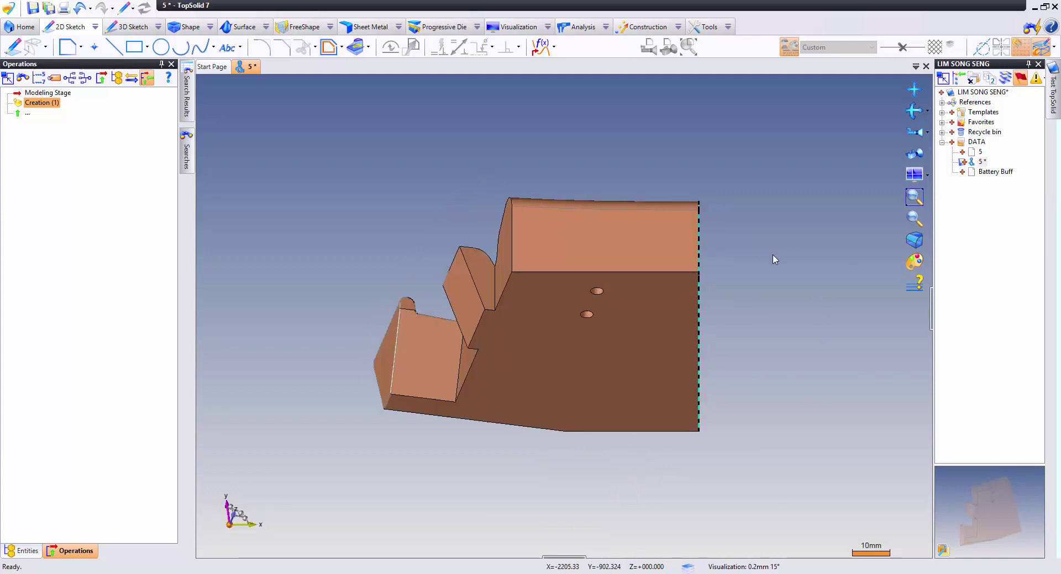
{"action": "key", "text": "Left"}
{"action": "key", "text": "Up"}
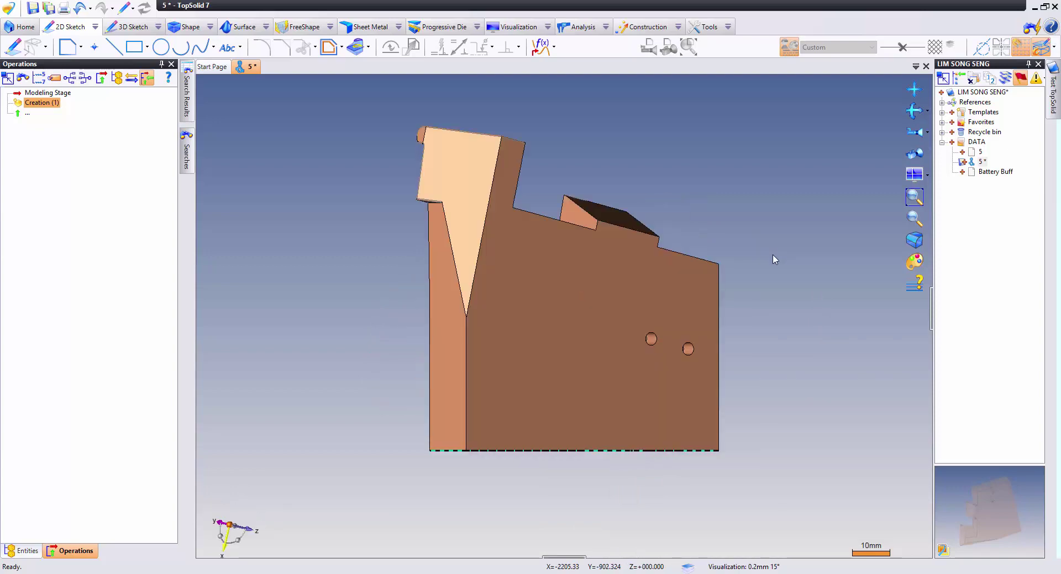
{"action": "key", "text": "Up"}
{"action": "key", "text": "Up"}
{"action": "key", "text": "Left"}
{"action": "key", "text": "Left"}
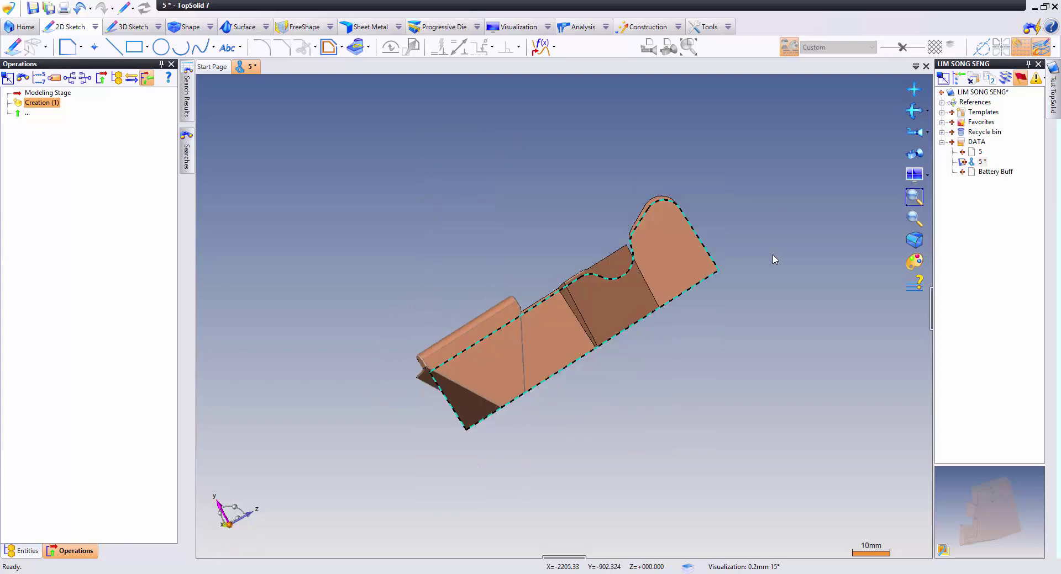
Zoom to fit and orbit the part into an isometric view of its top and front faces
{"action": "left_click", "coordinate": [921, 202]}
{"action": "left_click", "coordinate": [874, 250]}
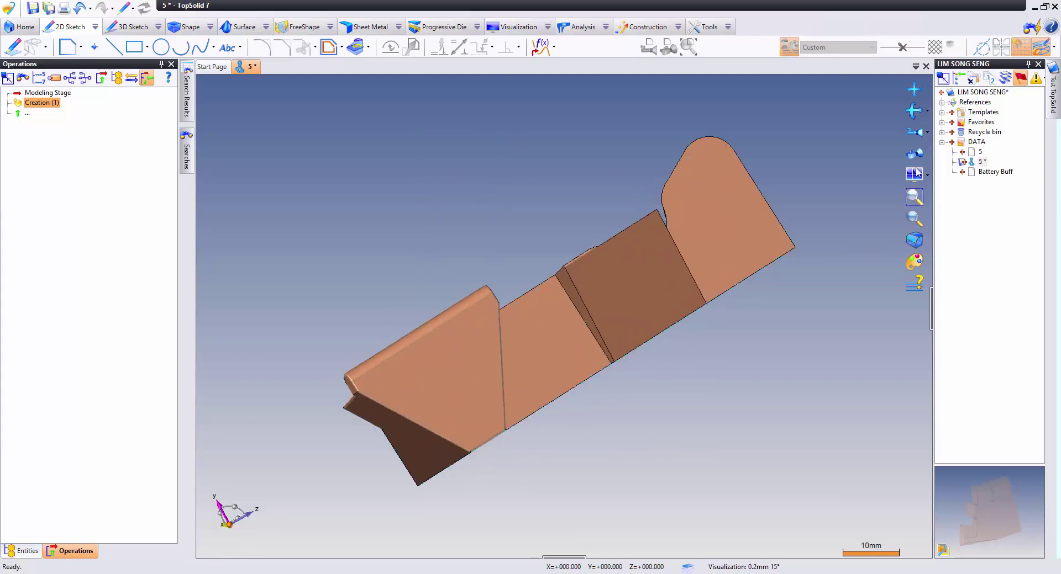
{"action": "left_click", "coordinate": [912, 158]}
{"action": "scroll", "coordinate": [758, 215], "scroll_direction": "down", "scroll_amount": 3}
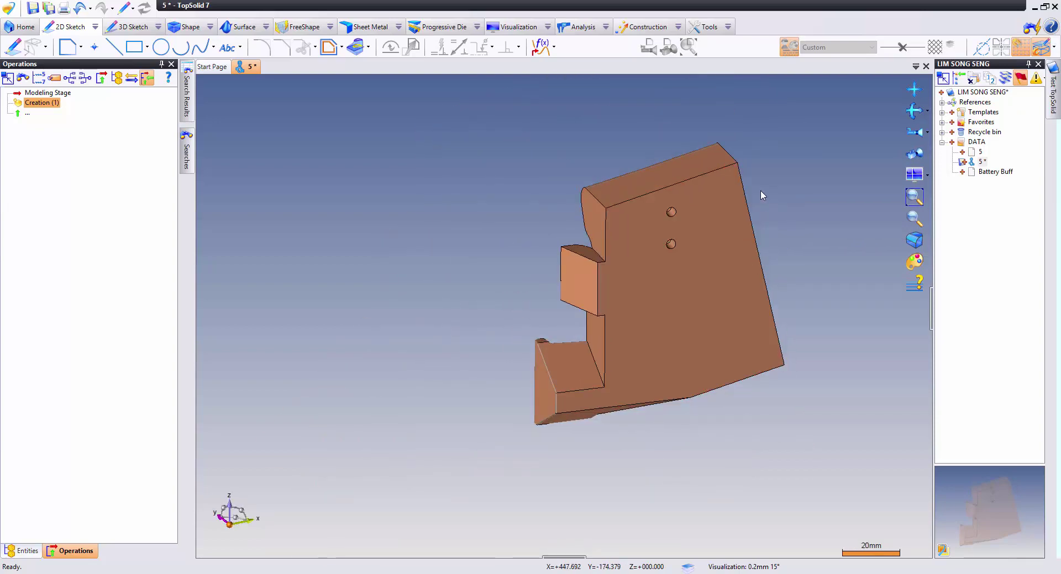
{"action": "mouse_move", "coordinate": [760, 194]}
{"action": "middle_mouse_down"}
{"action": "mouse_move", "coordinate": [662, 318]}
{"action": "mouse_move", "coordinate": [611, 296]}
{"action": "mouse_move", "coordinate": [545, 305]}
{"action": "mouse_move", "coordinate": [620, 279]}
{"action": "mouse_move", "coordinate": [575, 421]}
{"action": "mouse_move", "coordinate": [608, 438]}
{"action": "mouse_move", "coordinate": [592, 318]}
{"action": "mouse_move", "coordinate": [490, 338]}
{"action": "mouse_move", "coordinate": [526, 413]}
{"action": "middle_mouse_up"}
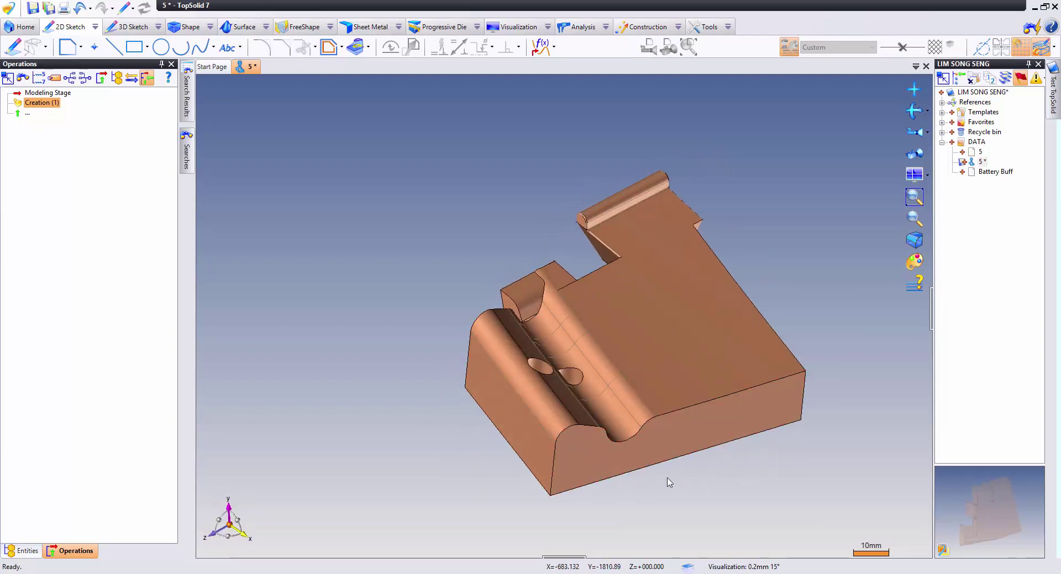
{"action": "scroll", "coordinate": [669, 483], "scroll_direction": "up", "scroll_amount": 3}
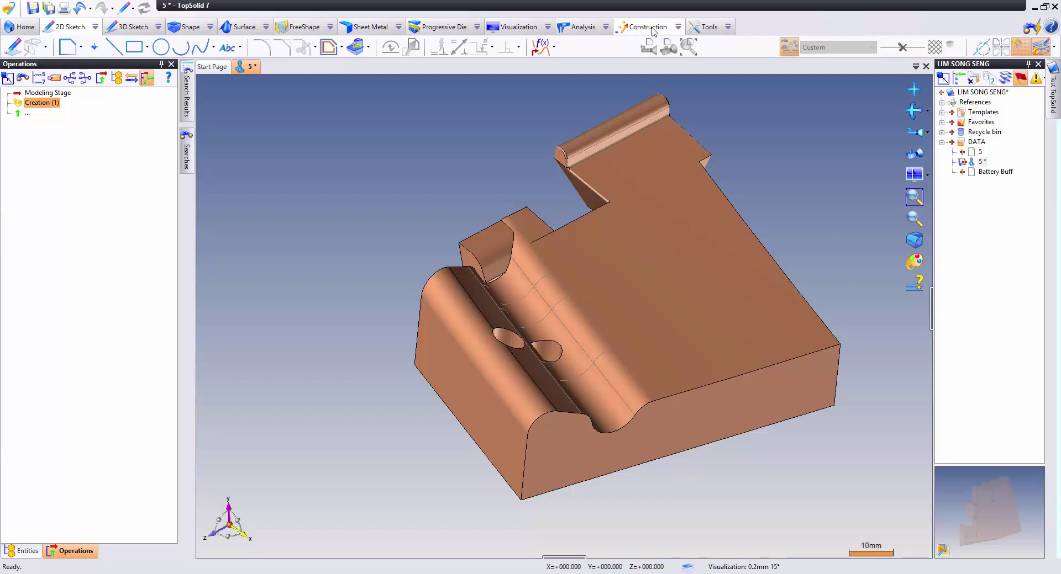
Build Frame 1 at the lower front corner vertex, X reversed along the bottom edge, second axis along the adjacent edge
{"action": "left_click", "coordinate": [679, 29]}
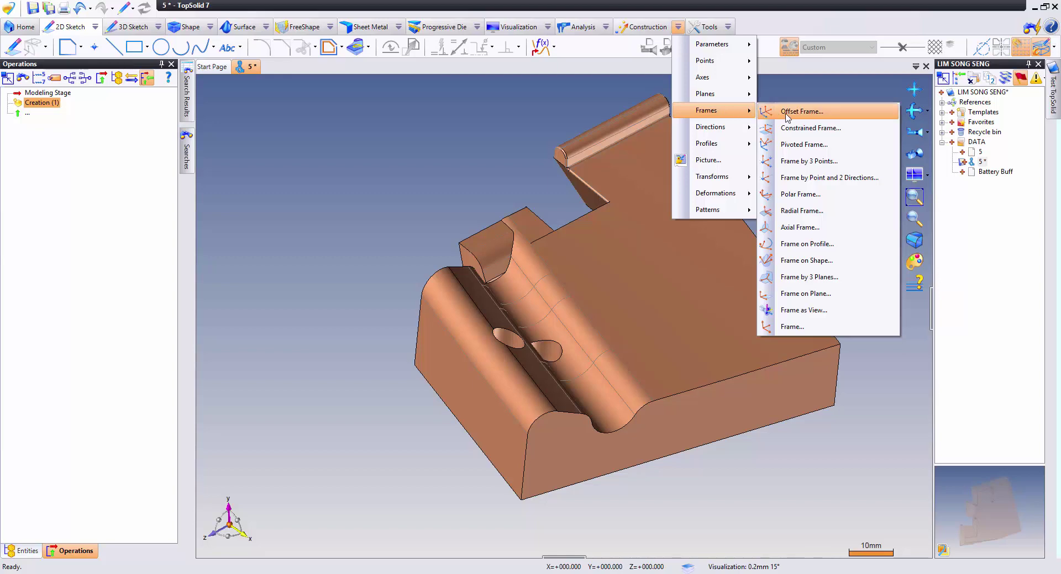
{"action": "mouse_move", "coordinate": [706, 110]}
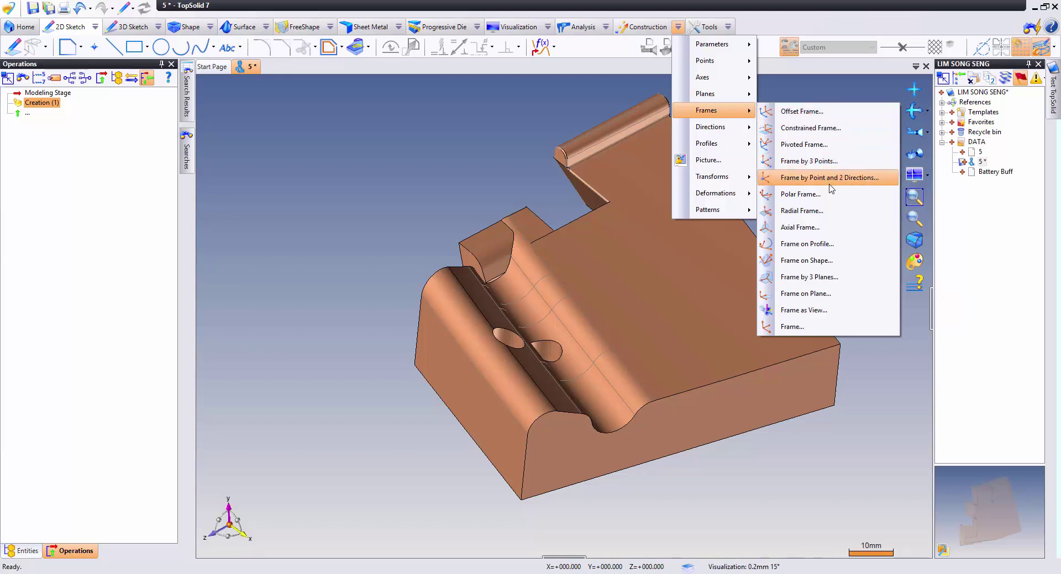
{"action": "left_click", "coordinate": [833, 187]}
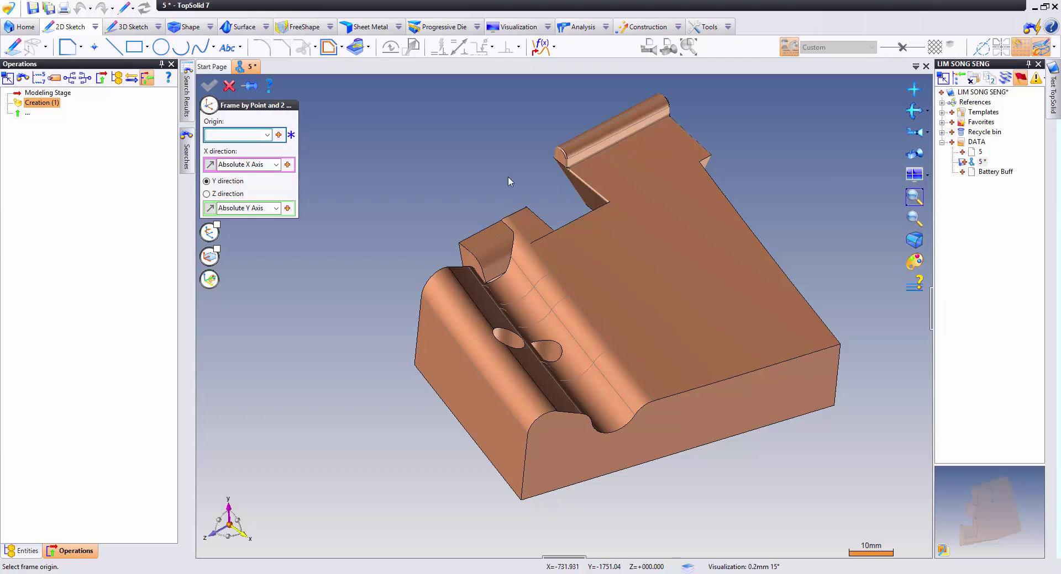
{"action": "left_click", "coordinate": [520, 499]}
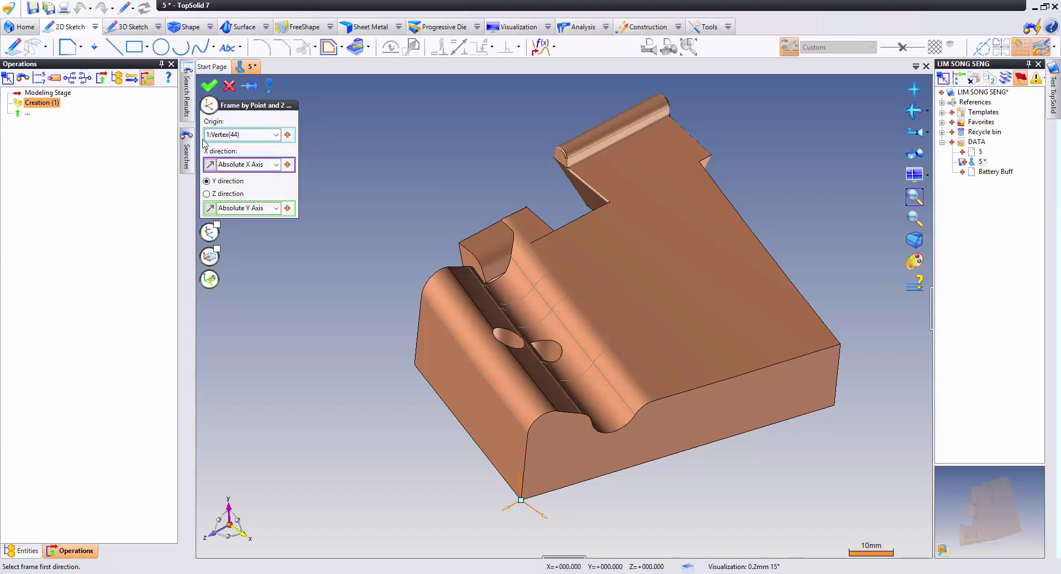
{"action": "left_click", "coordinate": [572, 485]}
{"action": "left_click", "coordinate": [474, 445]}
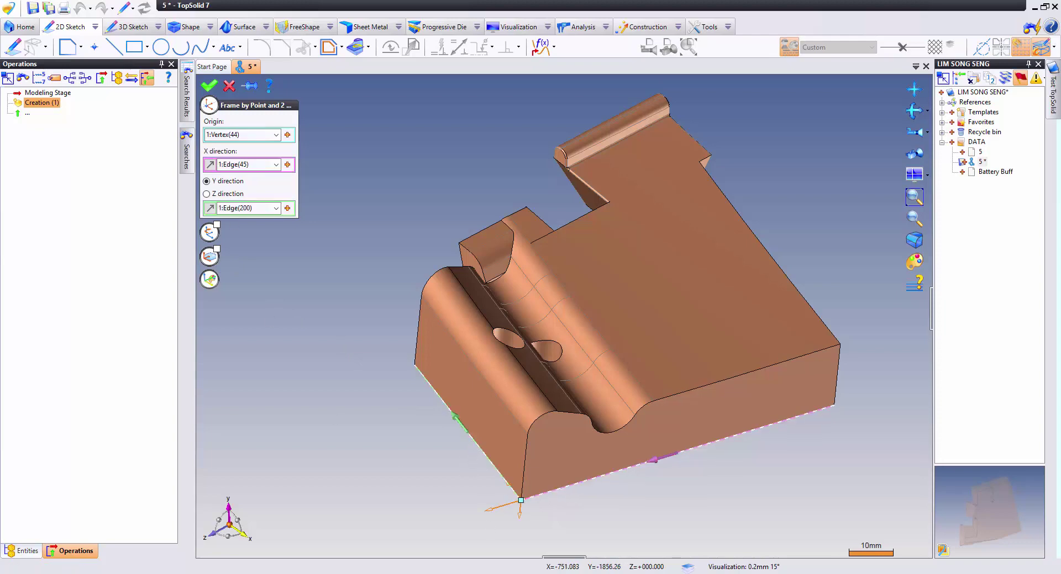
{"action": "left_click", "coordinate": [656, 466]}
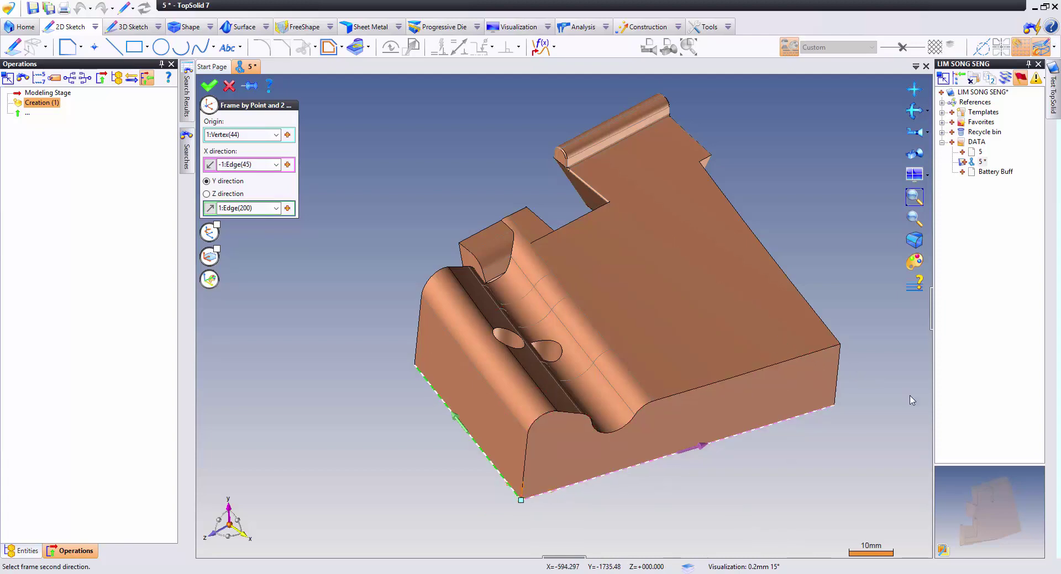
{"action": "left_click", "coordinate": [208, 86]}
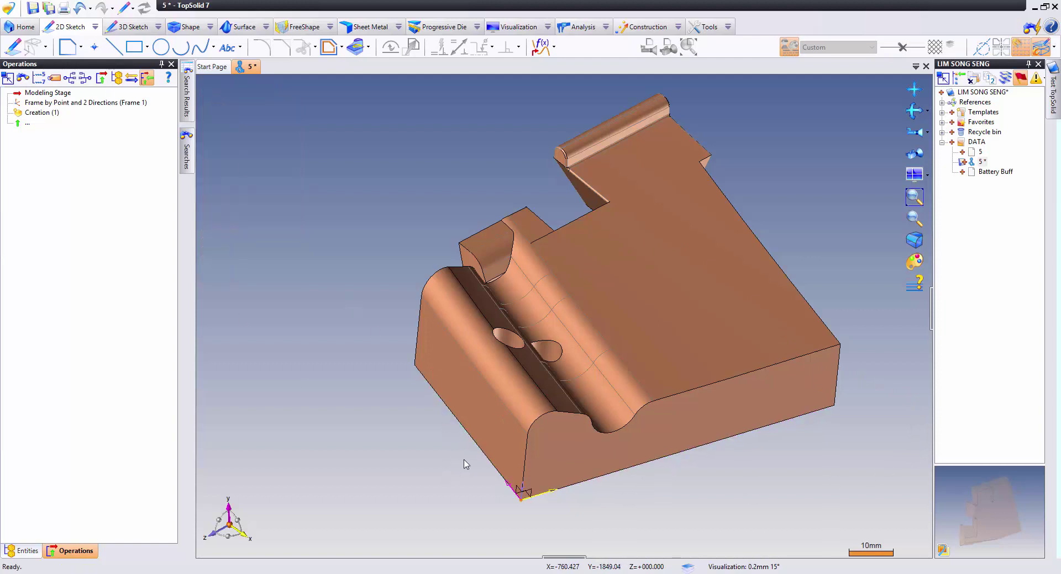
Select Frame 1 and launch Transformation from Construction > Transforms
{"action": "left_click_drag", "start_coordinate": [456, 458], "coordinate": [577, 527]}
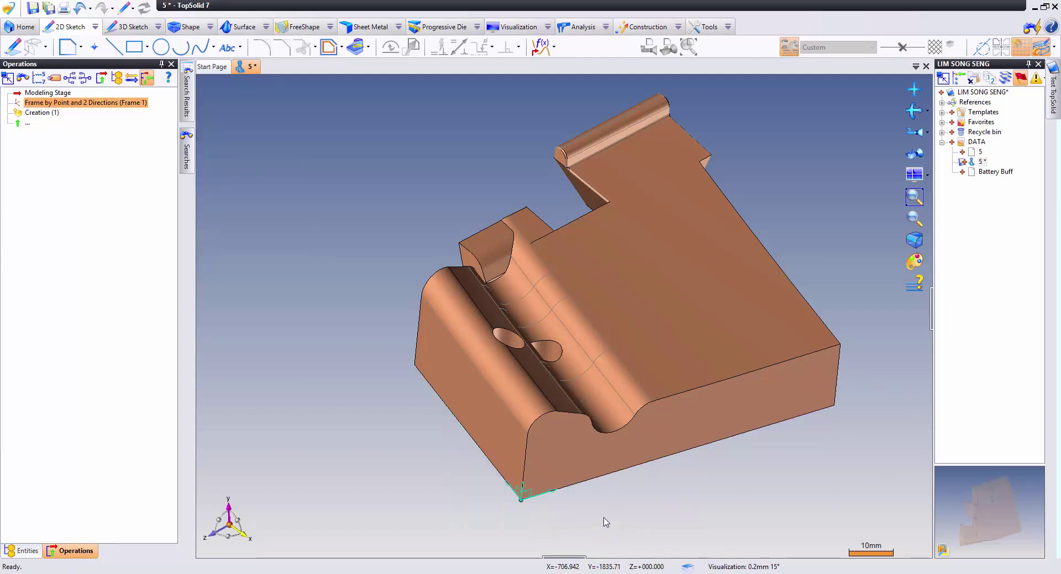
{"action": "middle_click_drag", "start_coordinate": [663, 505], "coordinate": [669, 497]}
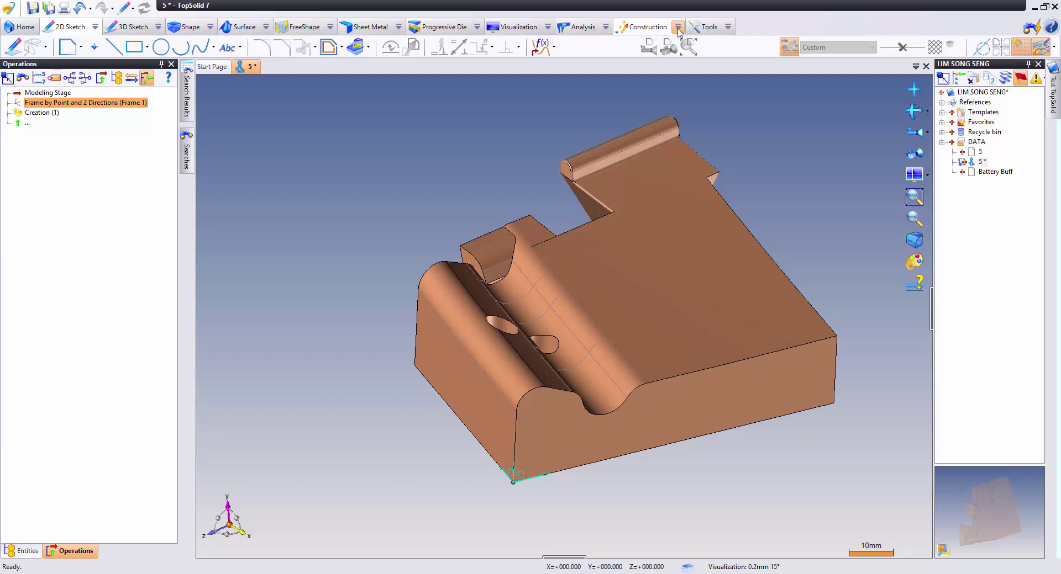
{"action": "left_click", "coordinate": [678, 27]}
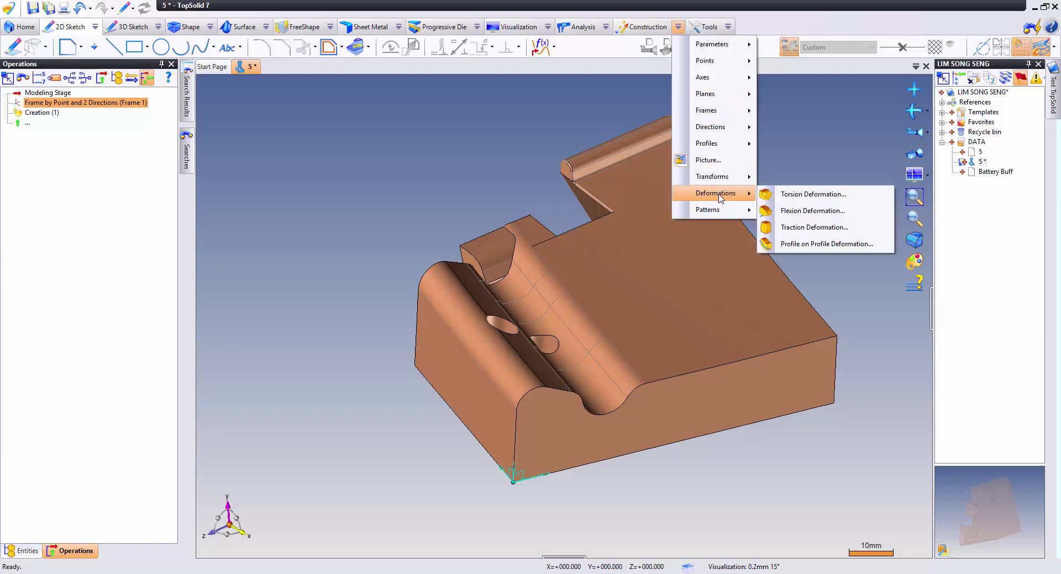
{"action": "mouse_move", "coordinate": [713, 177]}
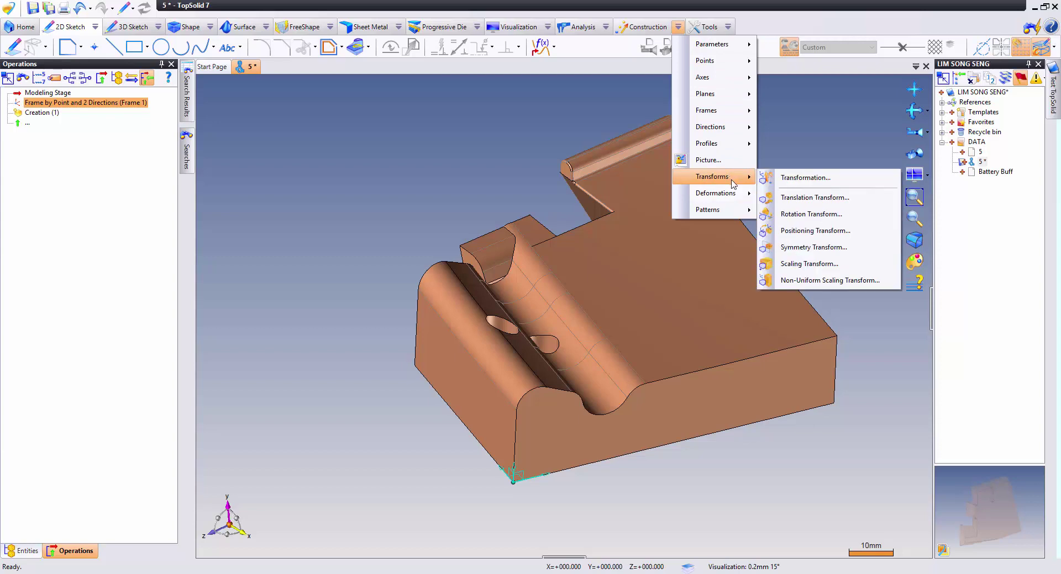
{"action": "left_click", "coordinate": [796, 181]}
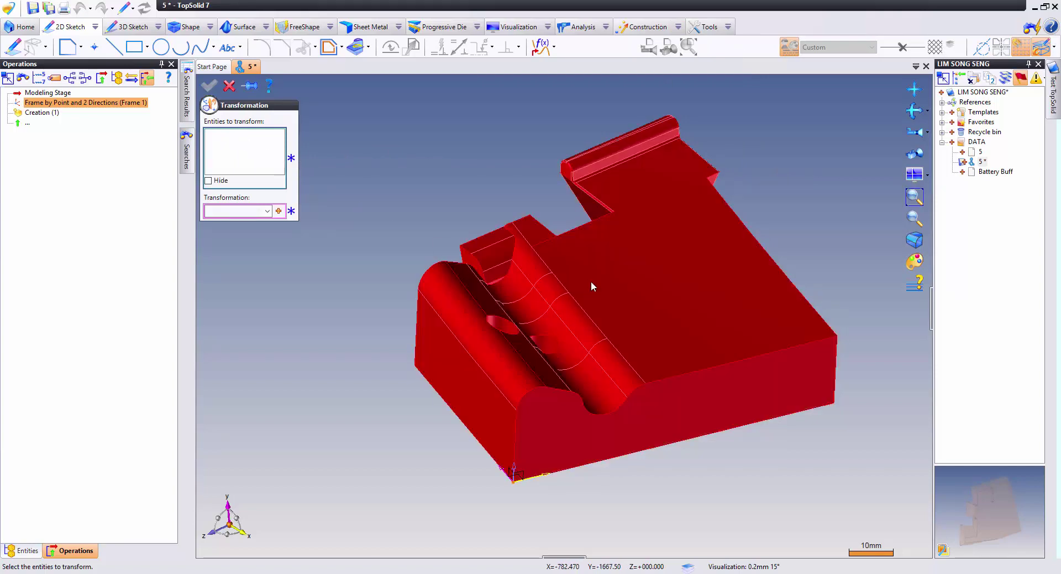
Pick the copper part as the entity to transform and choose Positioning Transform
{"action": "left_click", "coordinate": [591, 283]}
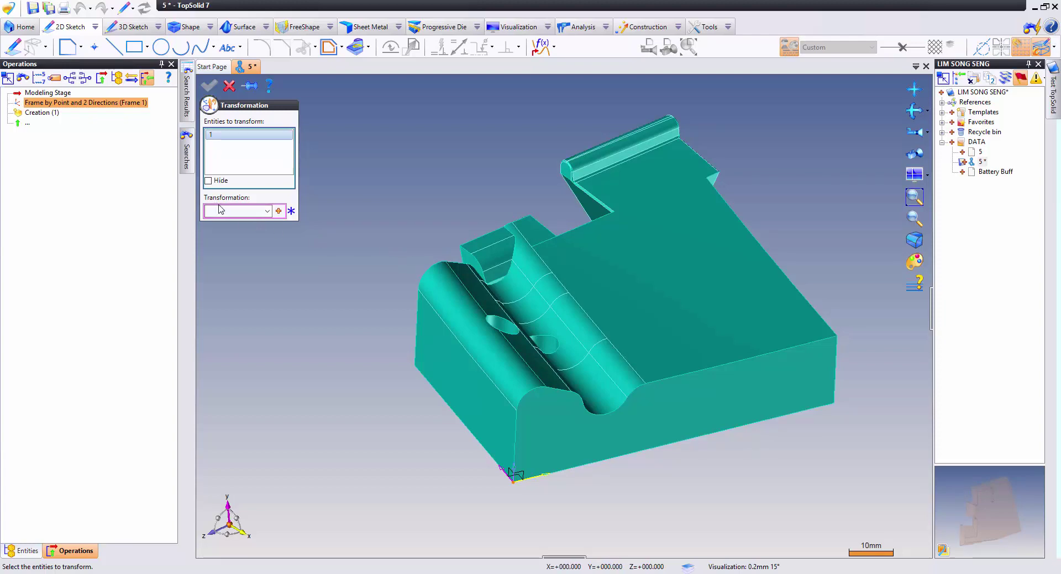
{"action": "left_click", "coordinate": [278, 212]}
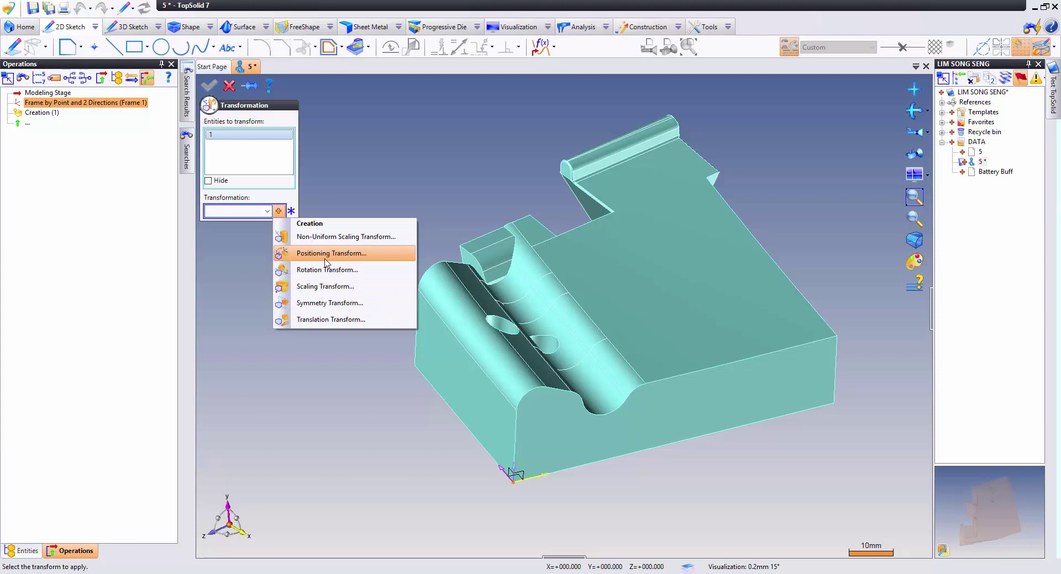
{"action": "left_click", "coordinate": [331, 253]}
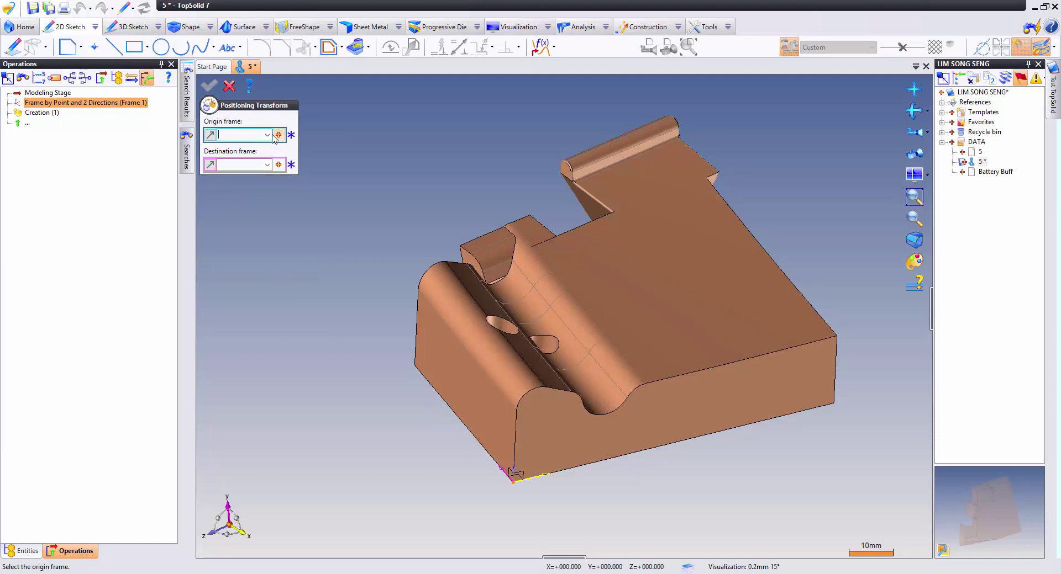
Position the part from Frame 1 onto the Absolute Frame and validate Transformation 1
{"action": "left_click", "coordinate": [266, 135]}
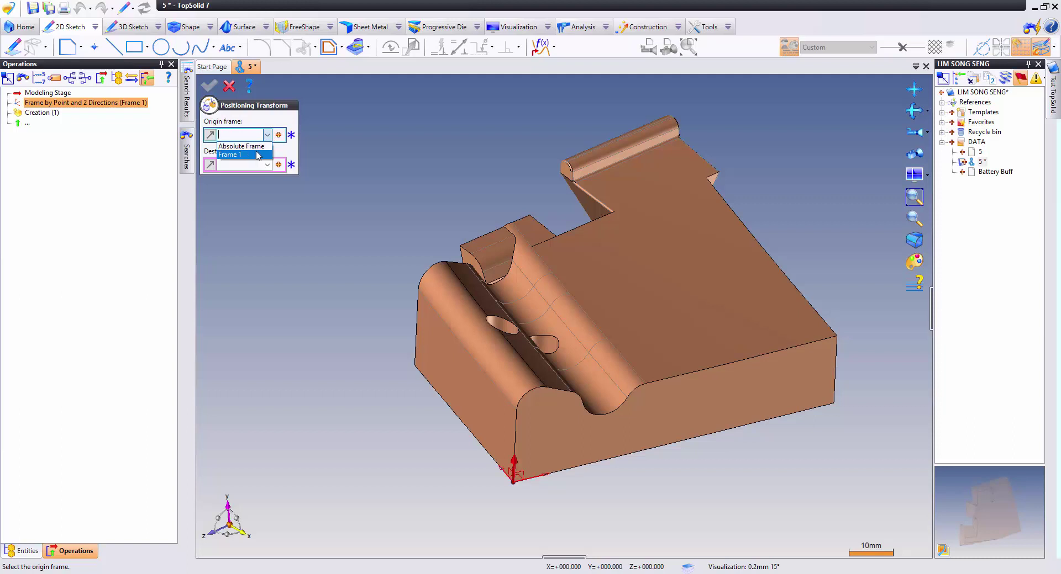
{"action": "left_click", "coordinate": [258, 155]}
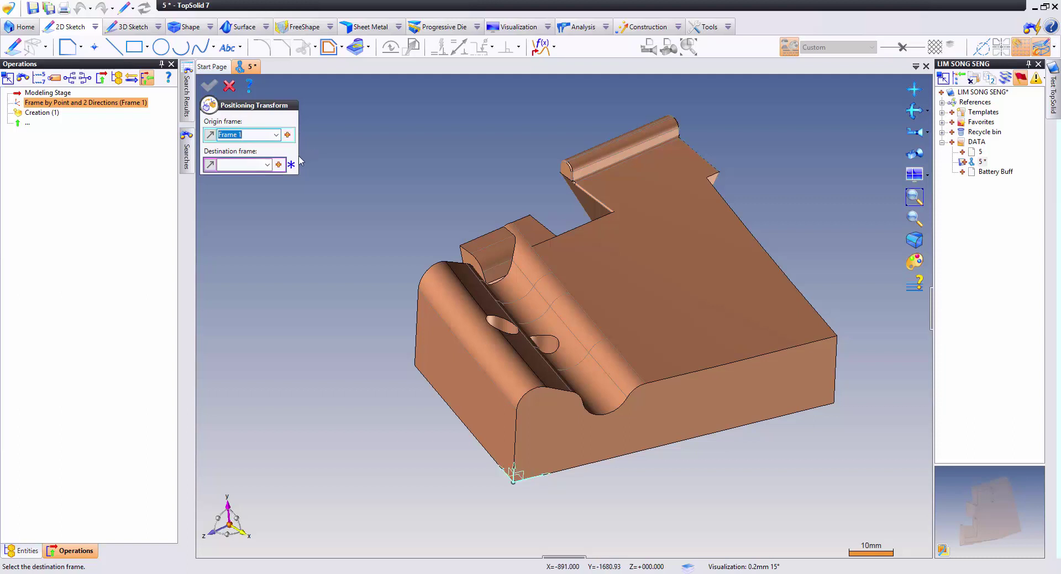
{"action": "left_click", "coordinate": [267, 165]}
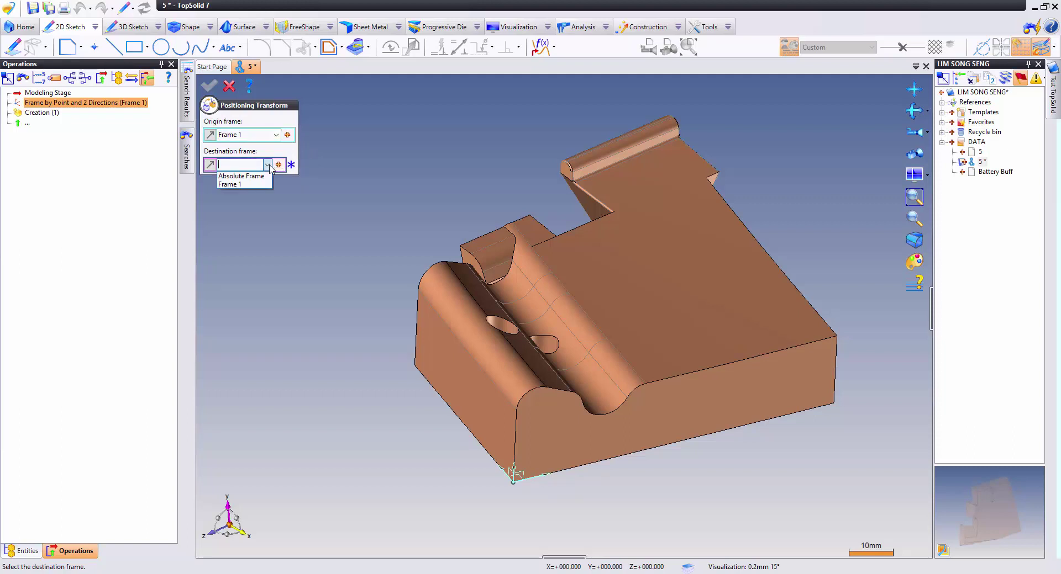
{"action": "left_click", "coordinate": [241, 176]}
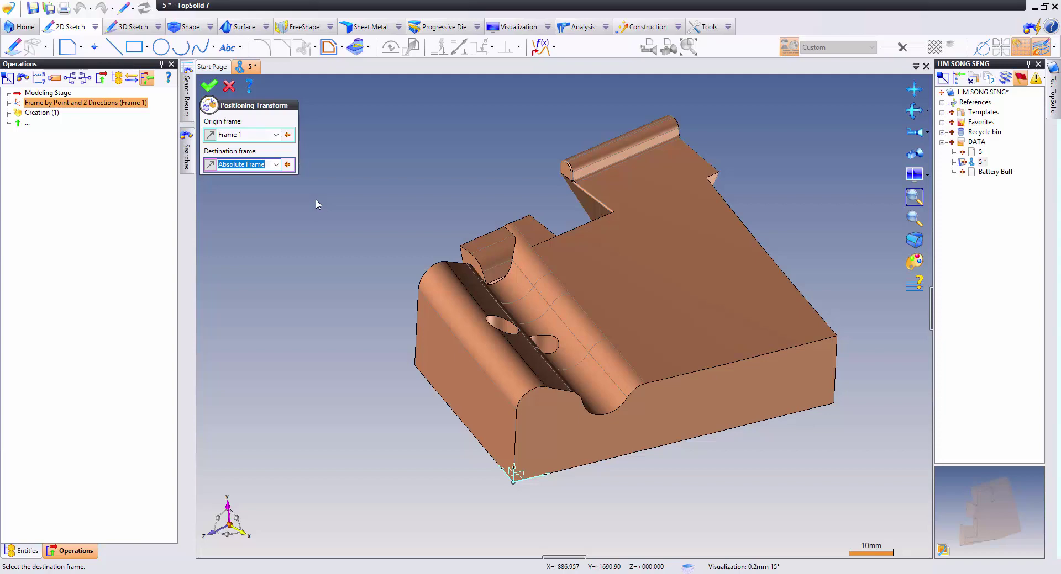
{"action": "left_click", "coordinate": [209, 86]}
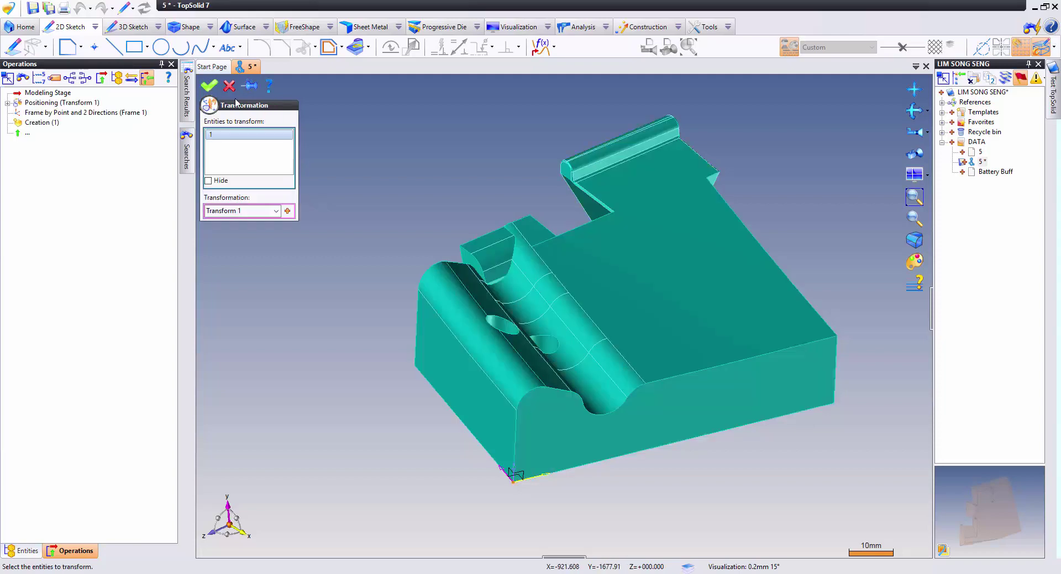
{"action": "left_click", "coordinate": [208, 85]}
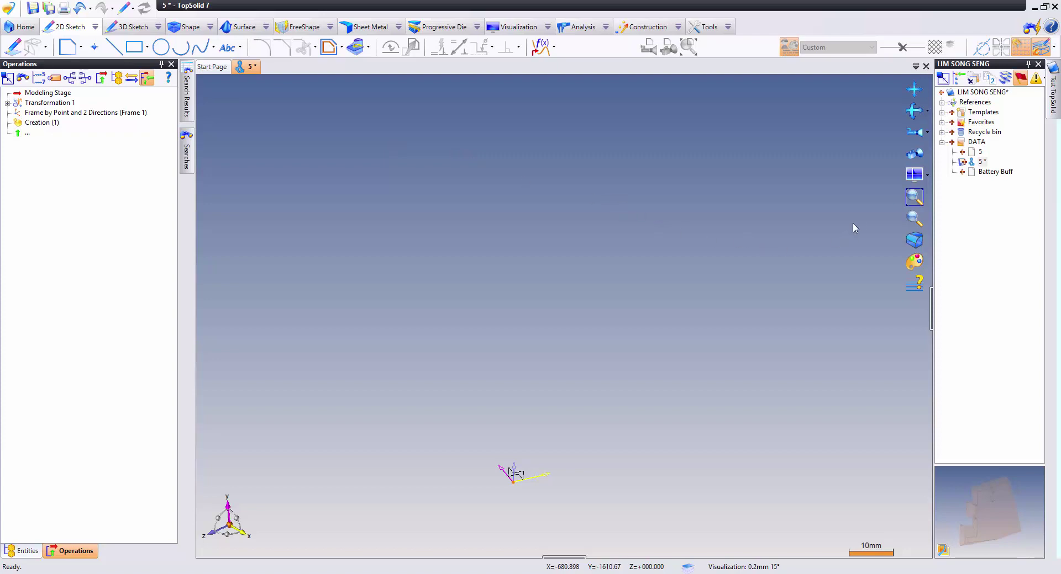
Zoom out to bring the relocated part into view
{"action": "left_click", "coordinate": [920, 203]}
{"action": "left_click", "coordinate": [913, 202]}
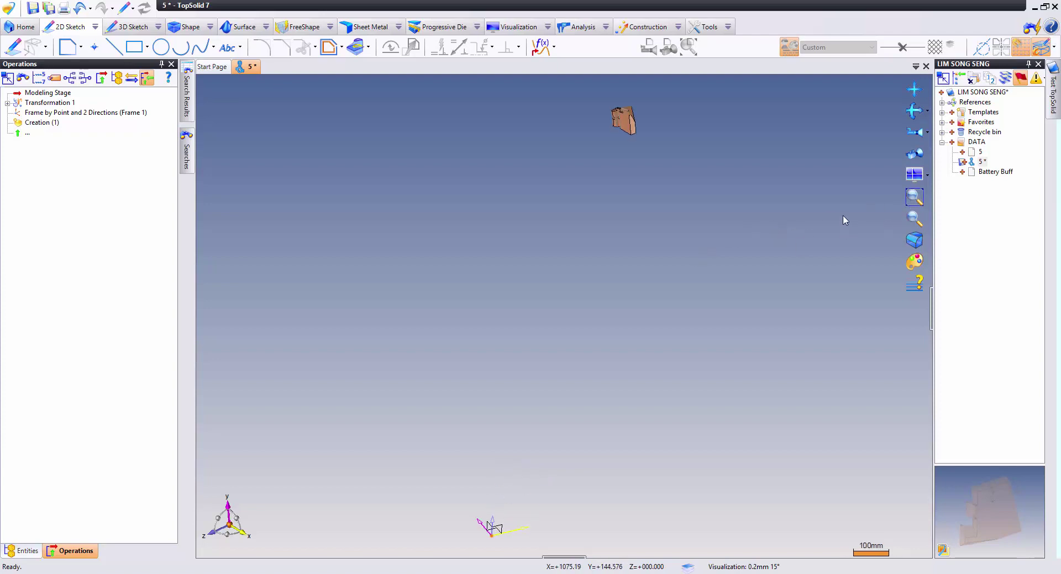
{"action": "scroll", "coordinate": [729, 253], "scroll_direction": "down", "scroll_amount": 1}
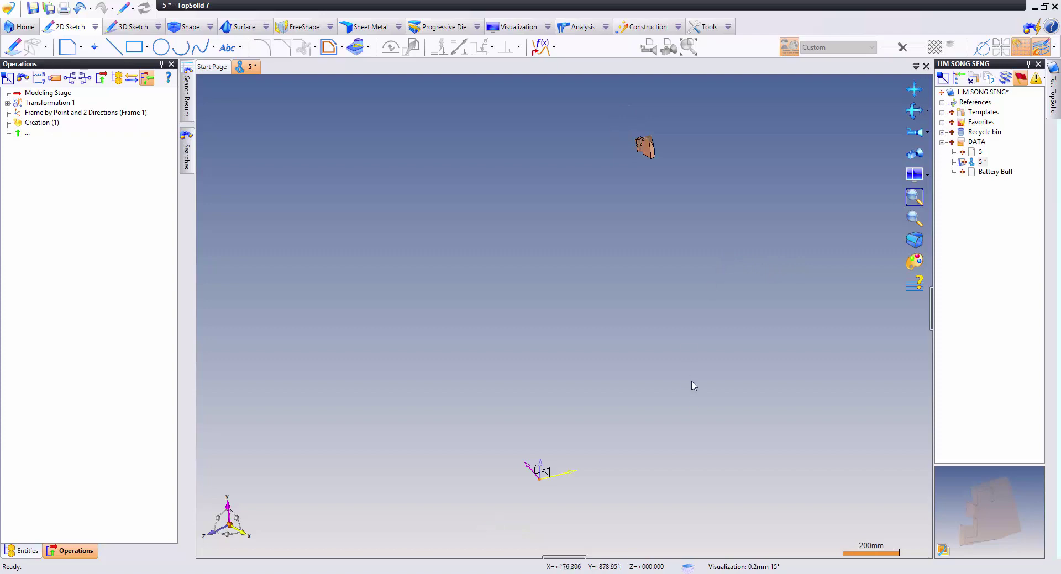
Hide Frame 1 and fit the moved part to the view
{"action": "left_click_drag", "start_coordinate": [464, 414], "coordinate": [612, 508]}
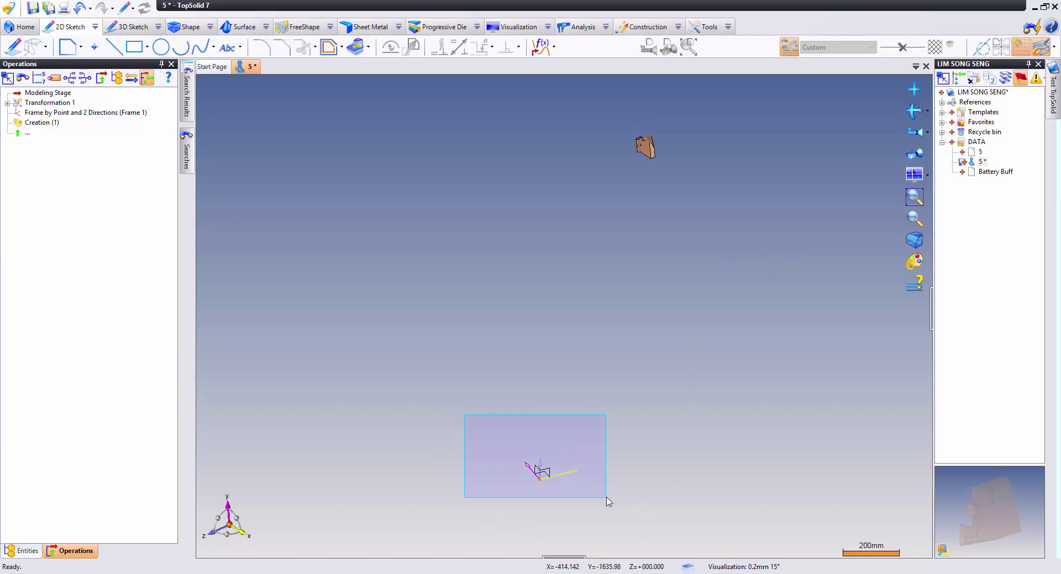
{"action": "right_click", "coordinate": [588, 406]}
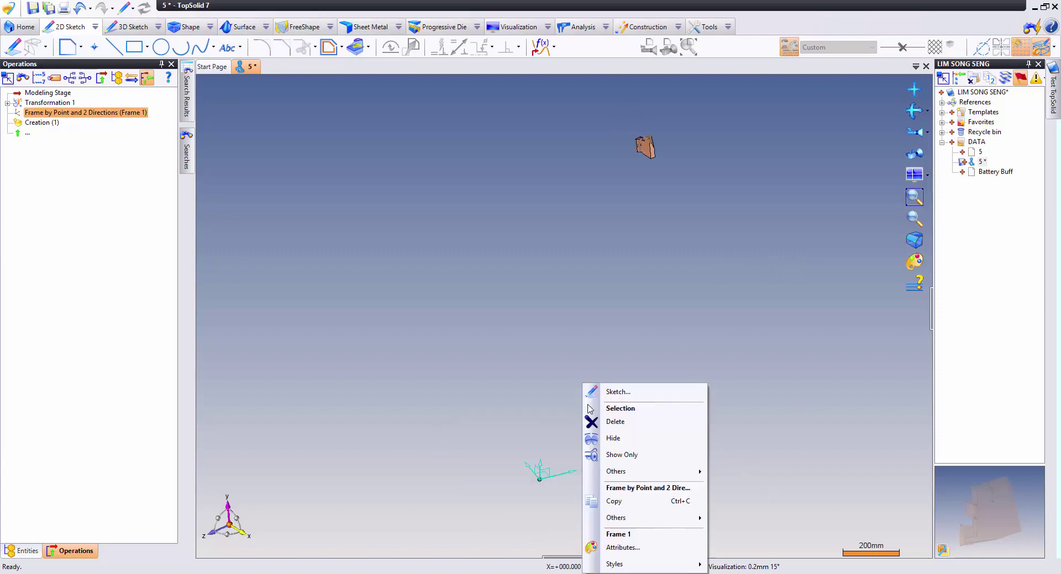
{"action": "left_click", "coordinate": [628, 439]}
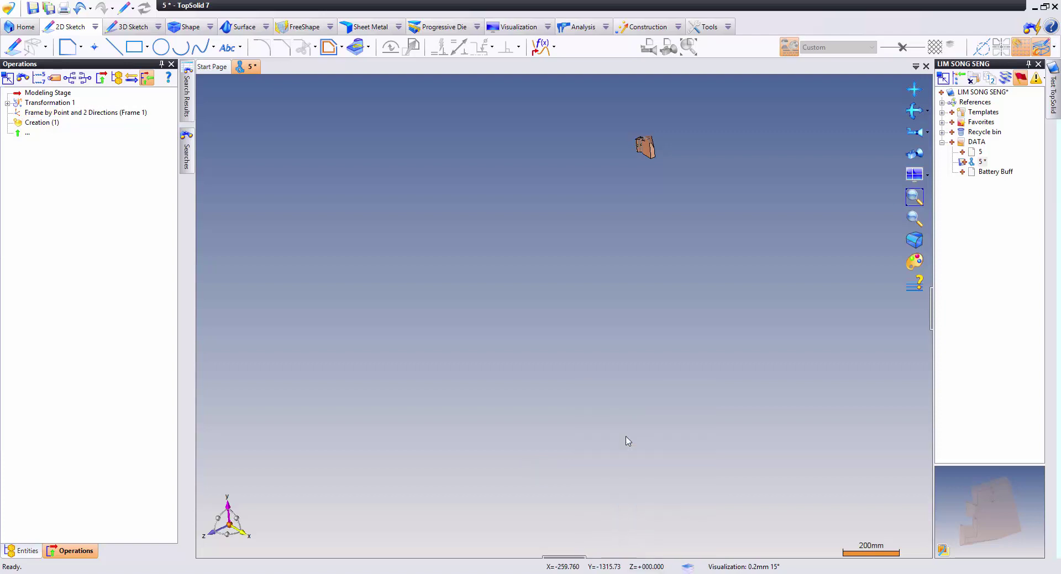
{"action": "left_click", "coordinate": [916, 199]}
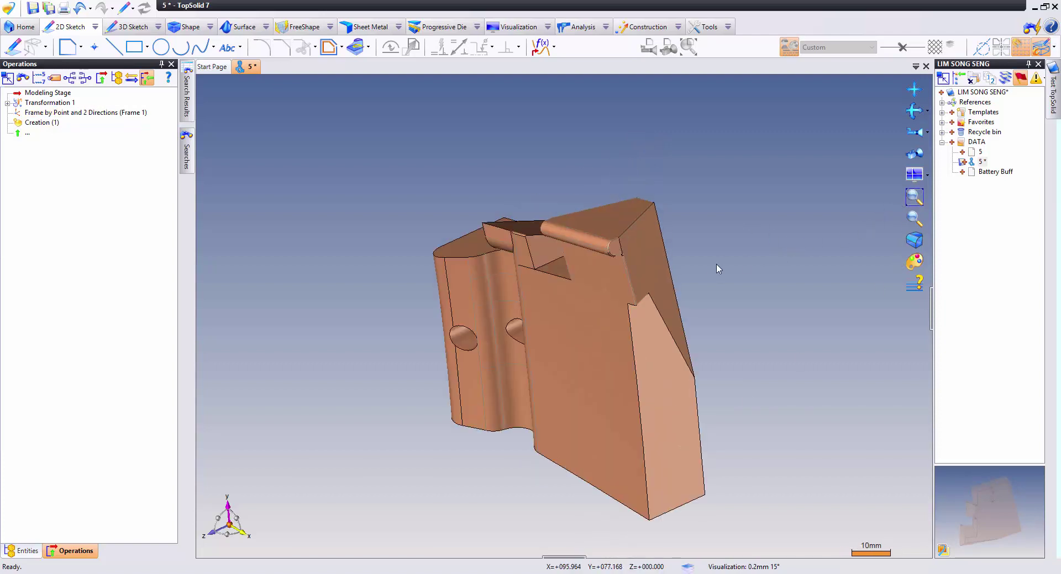
{"action": "left_click", "coordinate": [915, 157]}
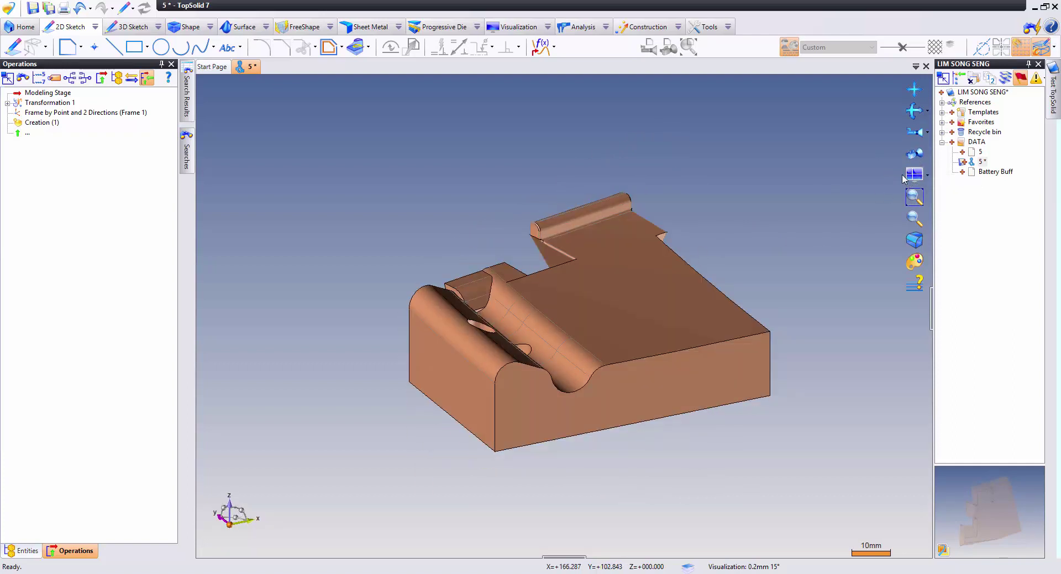
{"action": "left_click", "coordinate": [927, 133]}
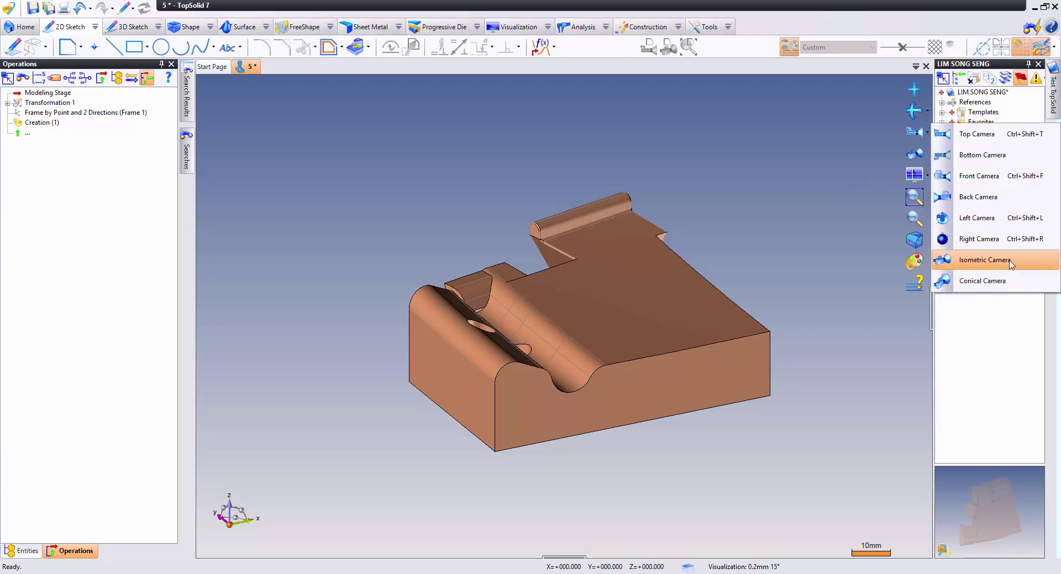
{"action": "left_click", "coordinate": [946, 260]}
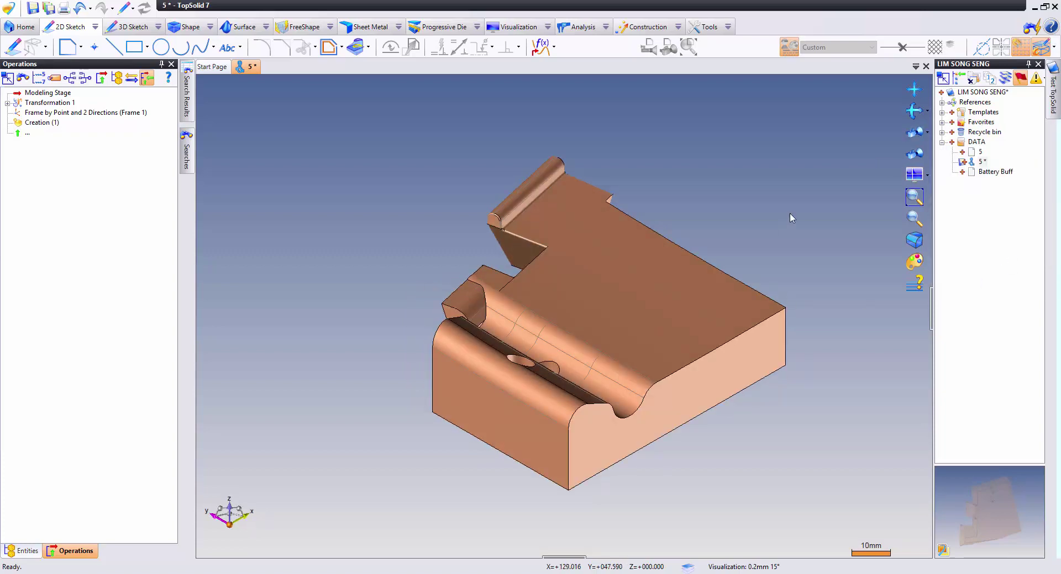
{"action": "left_click", "coordinate": [926, 132]}
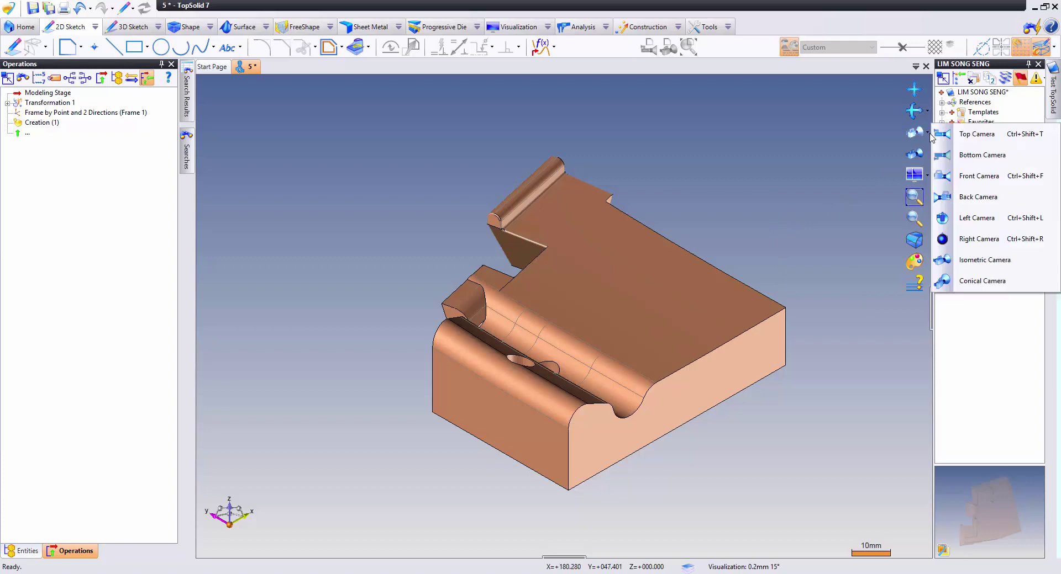
{"action": "left_click", "coordinate": [964, 138]}
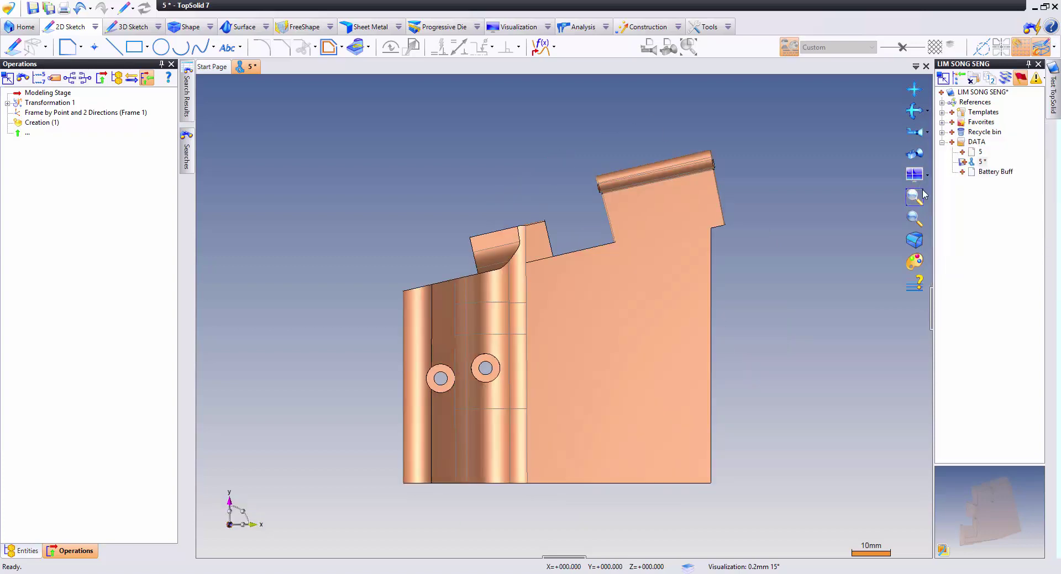
{"action": "key", "text": "ctrl+shift+f"}
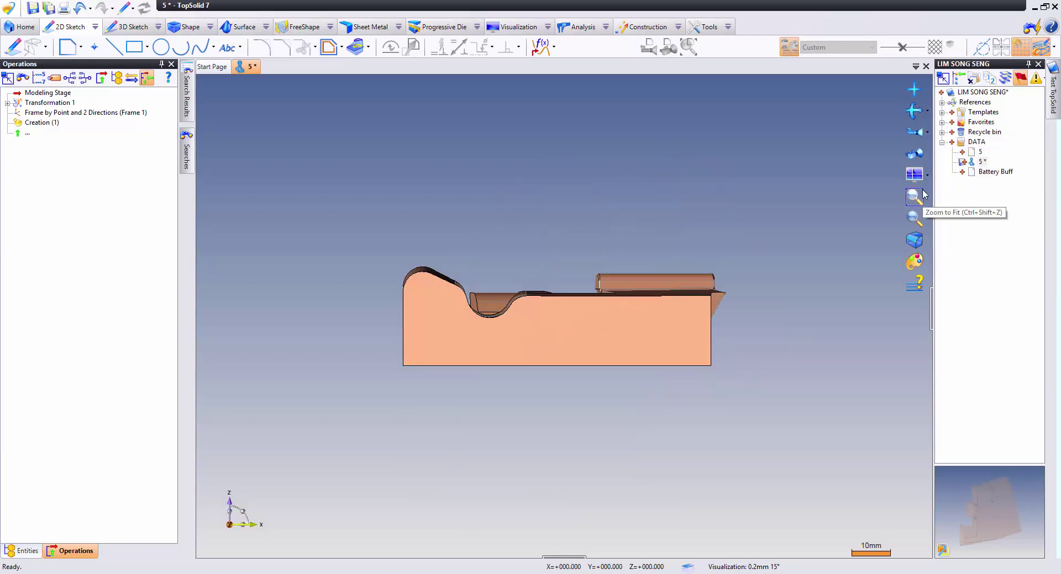
{"action": "key", "text": "ctrl+shift+t"}
{"action": "key", "text": "ctrl+shift+b"}
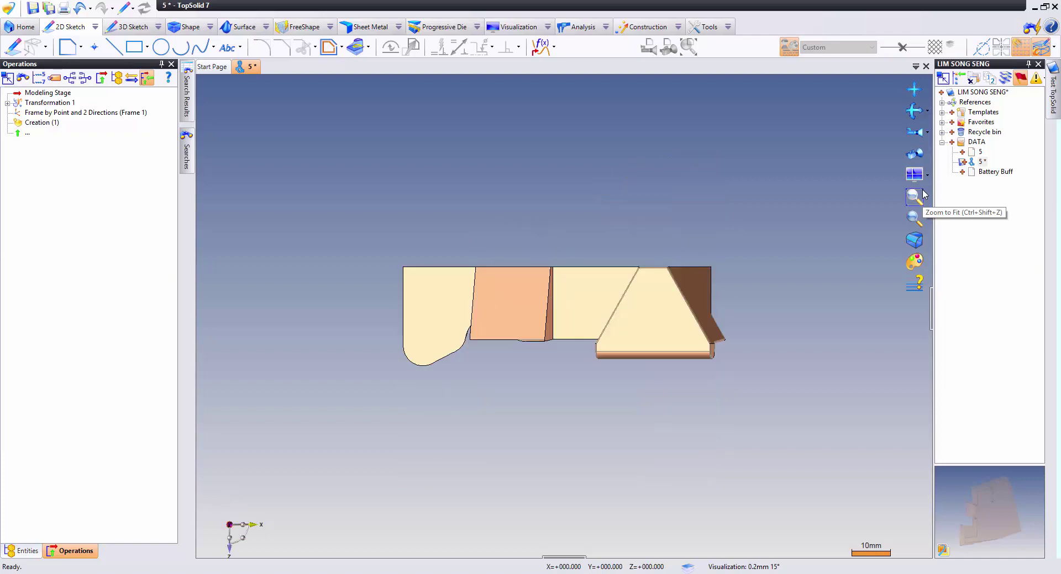
{"action": "key", "text": "ctrl+shift+t"}
{"action": "key", "text": "ctrl+shift+f"}
{"action": "key", "text": "ctrl+shift+t"}
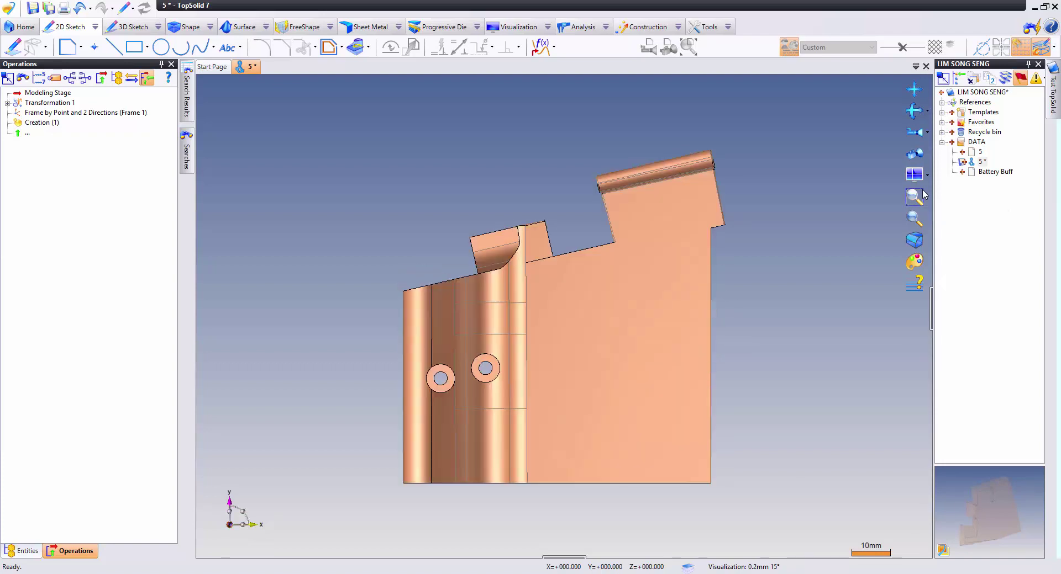
{"action": "key", "text": "ctrl+shift+f"}
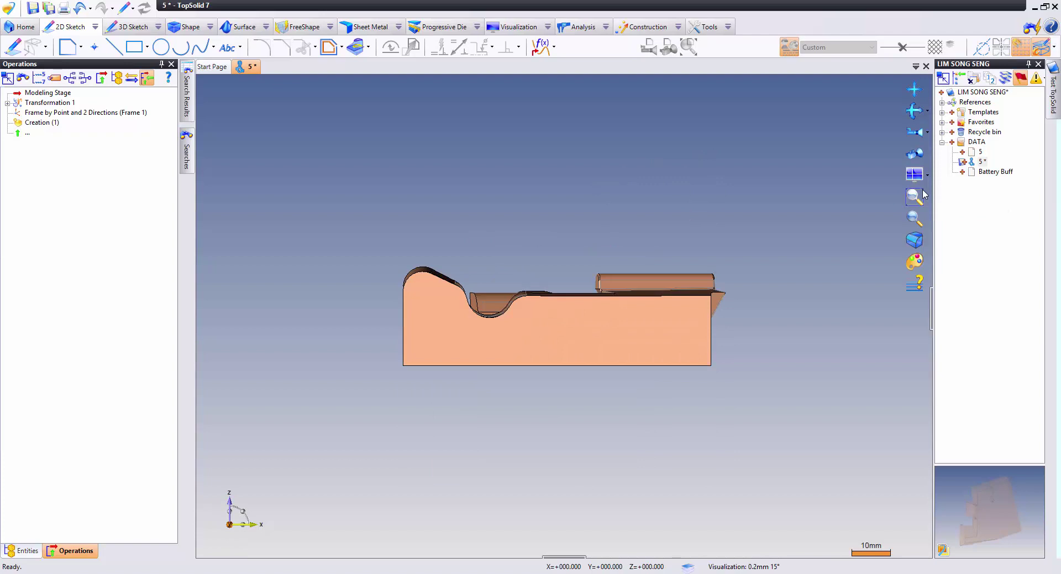
{"action": "key", "text": "ctrl+shift+b"}
{"action": "key", "text": "ctrl+shift+f"}
{"action": "left_click", "coordinate": [914, 154]}
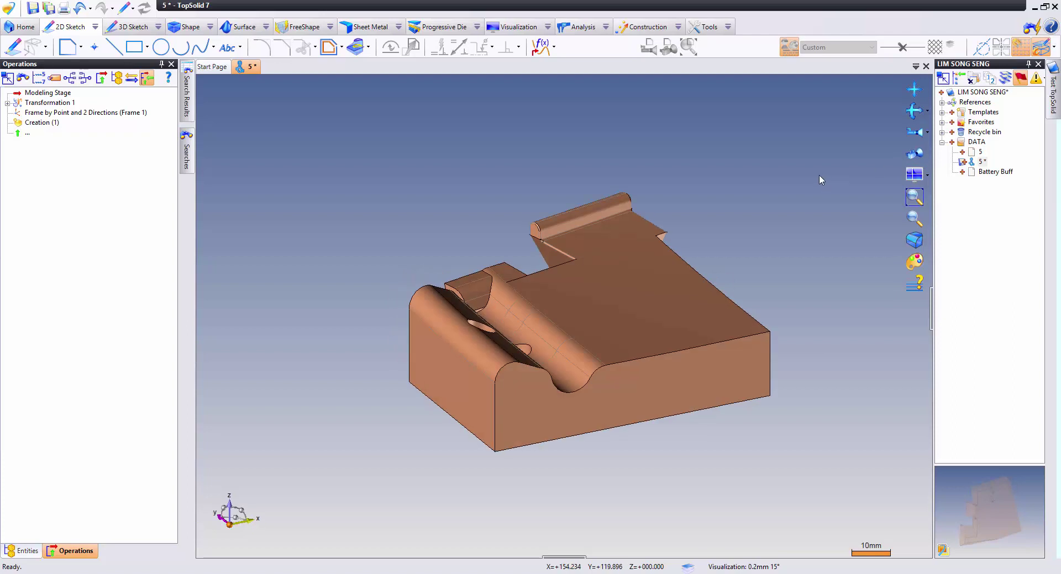